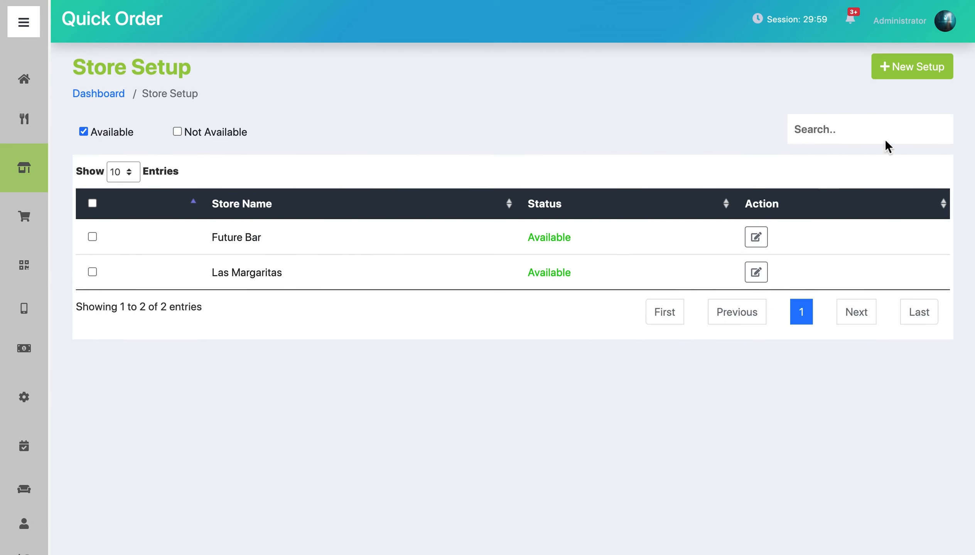
Start a new store setup and examine its information fields, including the time zone options, price tier and landing image.
left_click(882, 76)
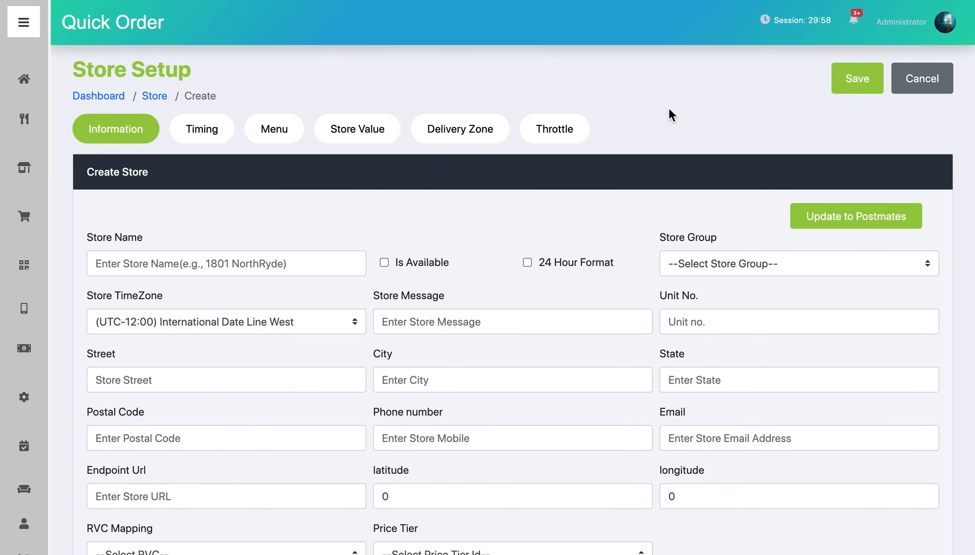
scroll(668, 107, "down", 2)
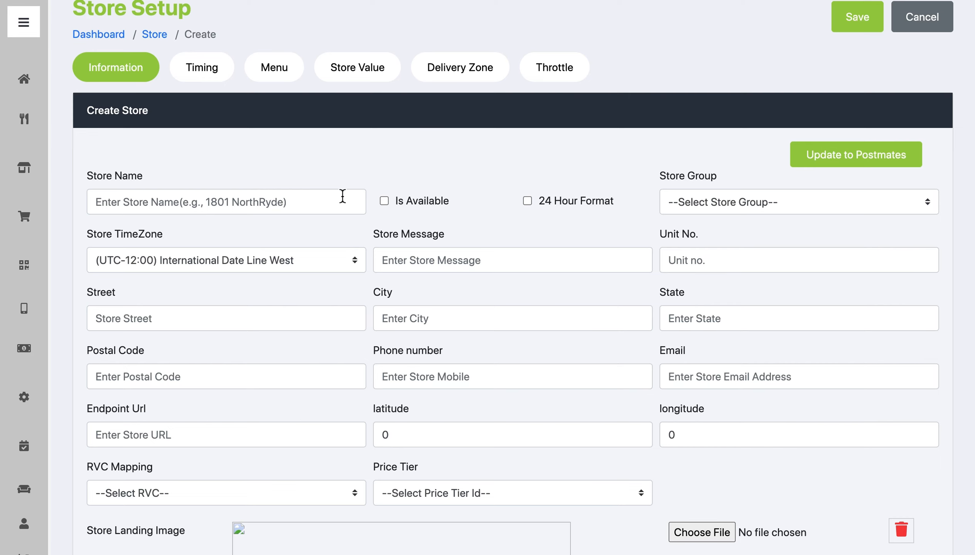
left_click(303, 264)
scroll(303, 358, "down", 5)
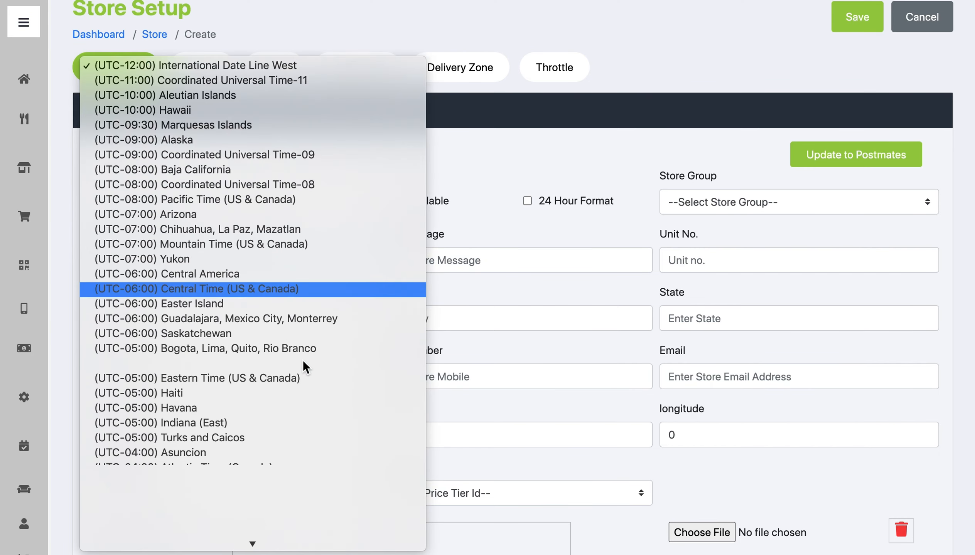
left_click(494, 231)
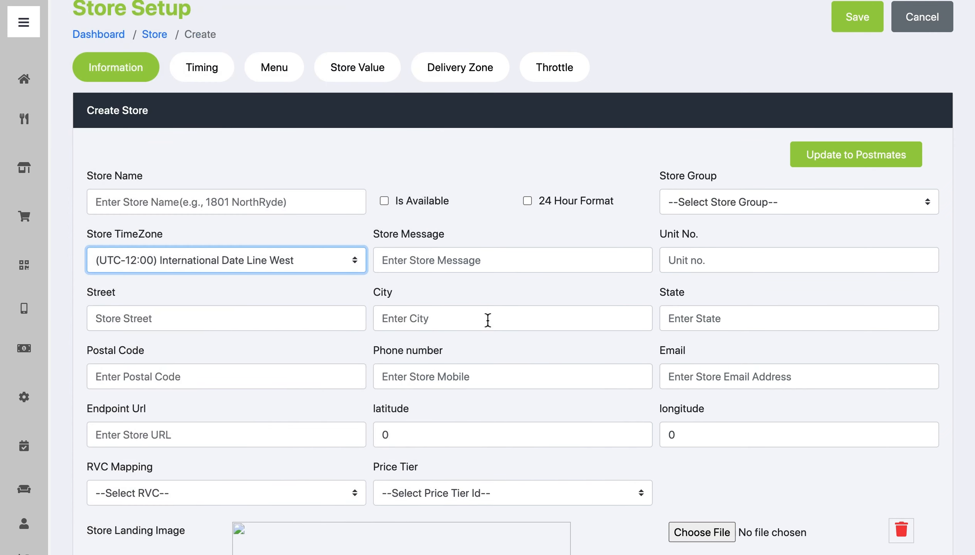
scroll(488, 320, "down", 2)
scroll(487, 320, "down", 1)
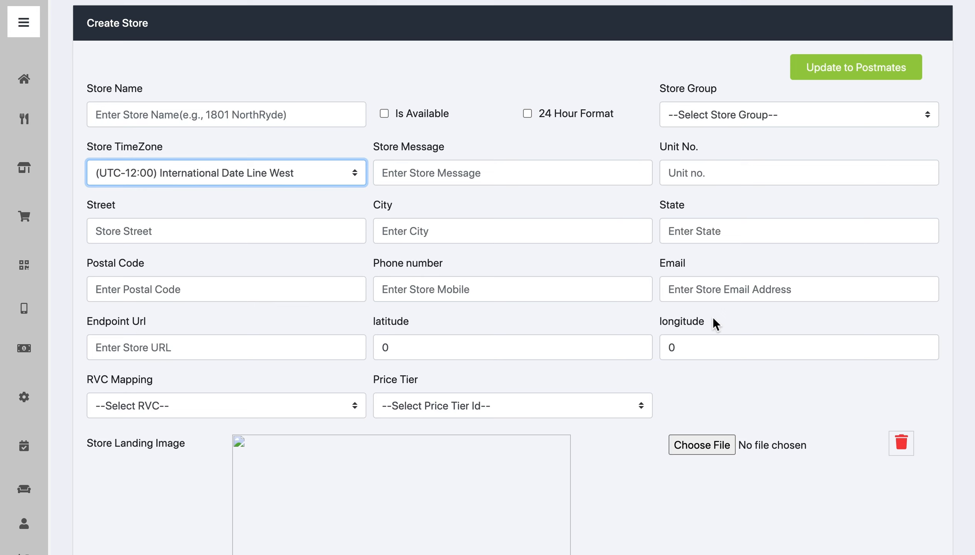
left_click(482, 402)
left_click(497, 389)
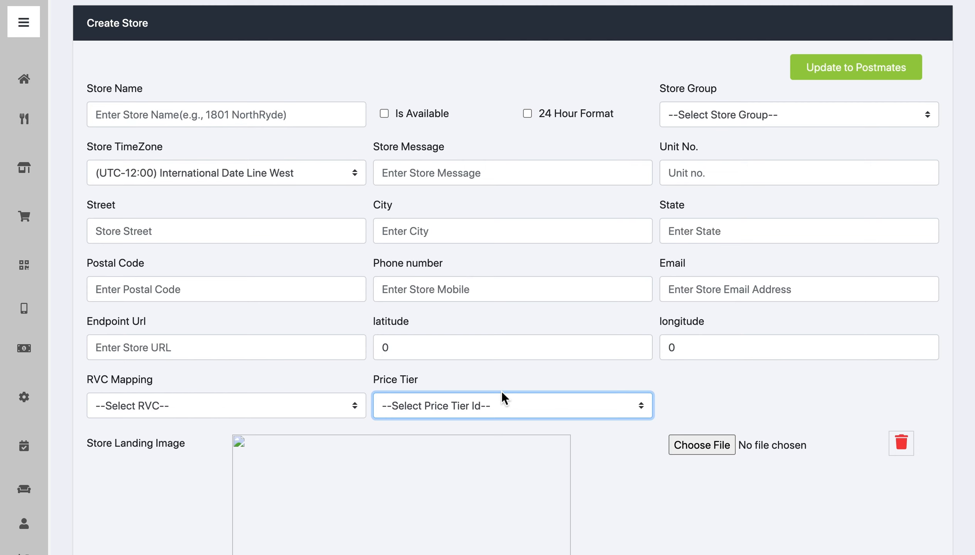
scroll(489, 453, "down", 5)
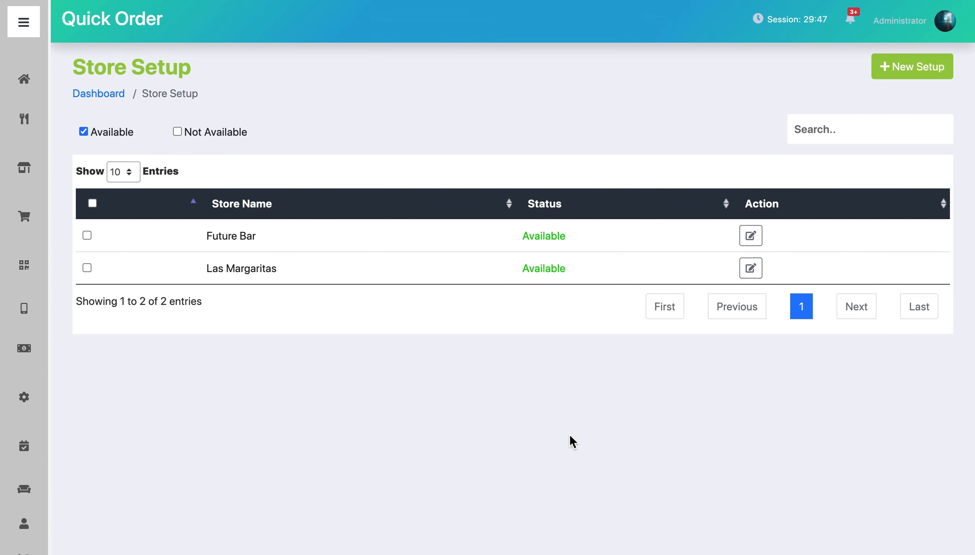
Open the Future Bar store's timing settings and review its weekly opening hours and alternative timings.
left_click(751, 237)
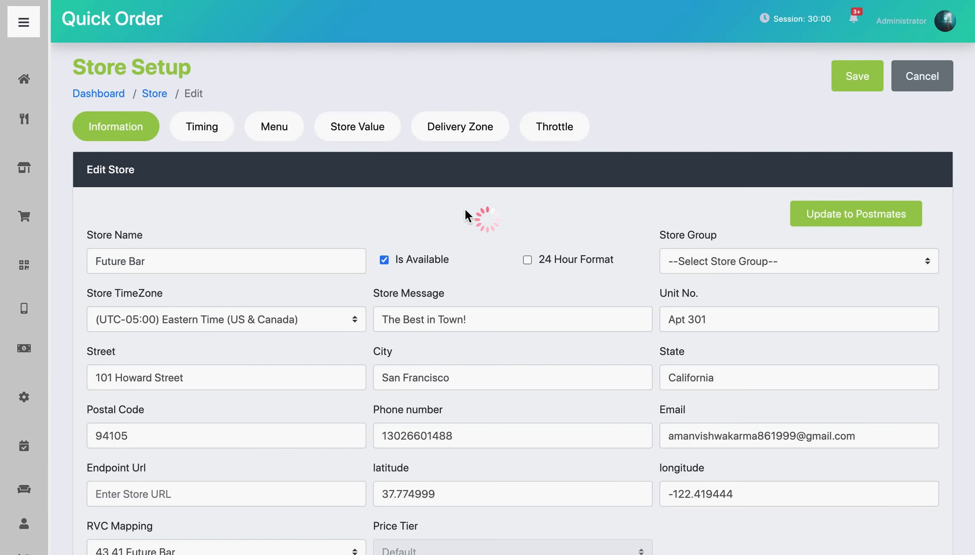
left_click(213, 142)
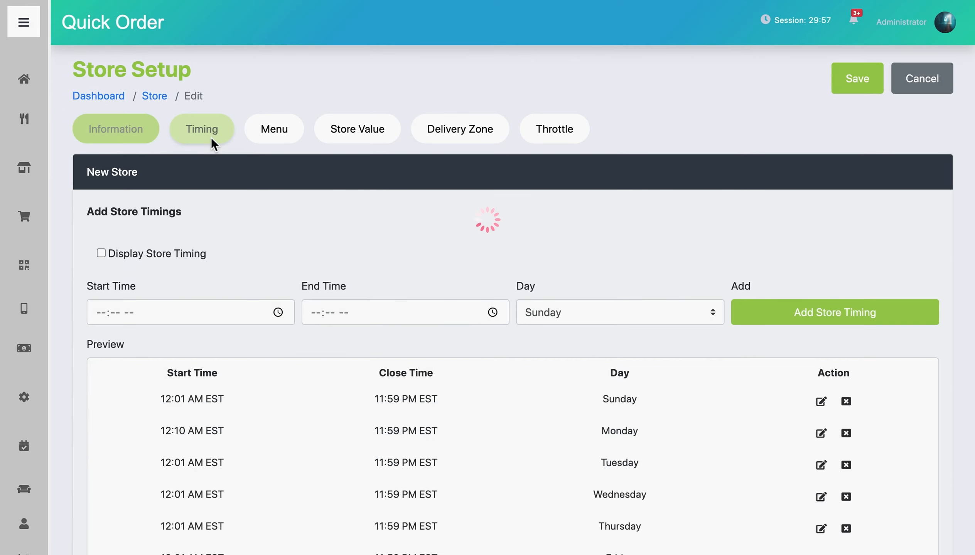
scroll(394, 286, "down", 2)
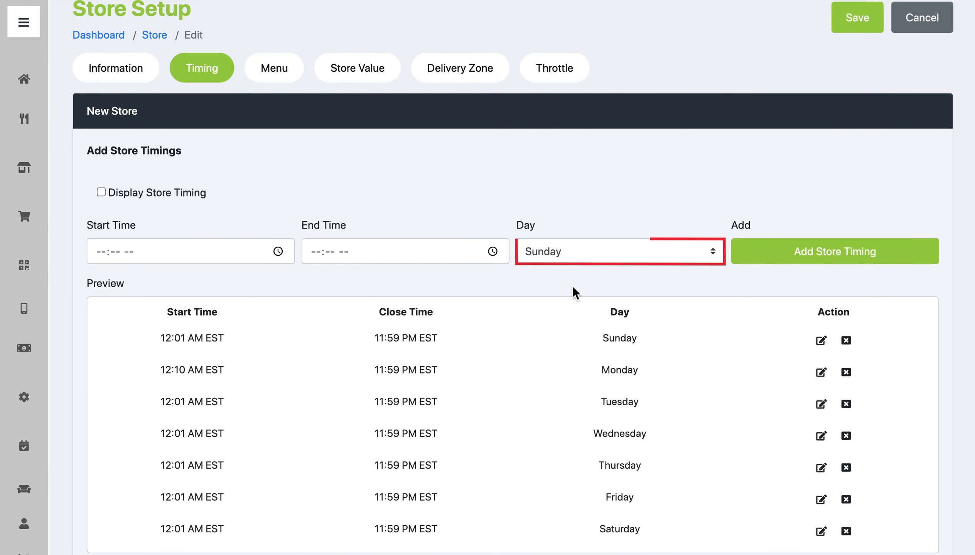
scroll(573, 289, "down", 2)
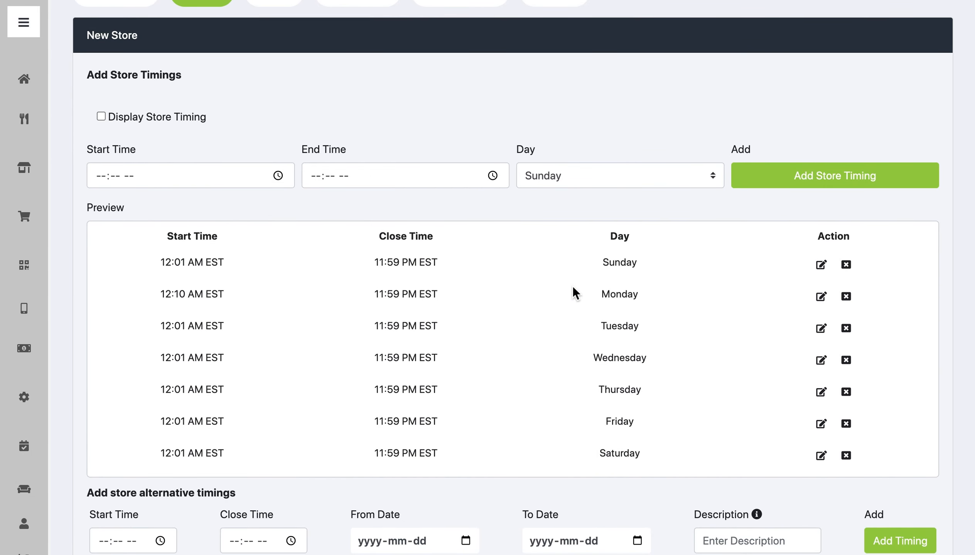
scroll(400, 392, "down", 1)
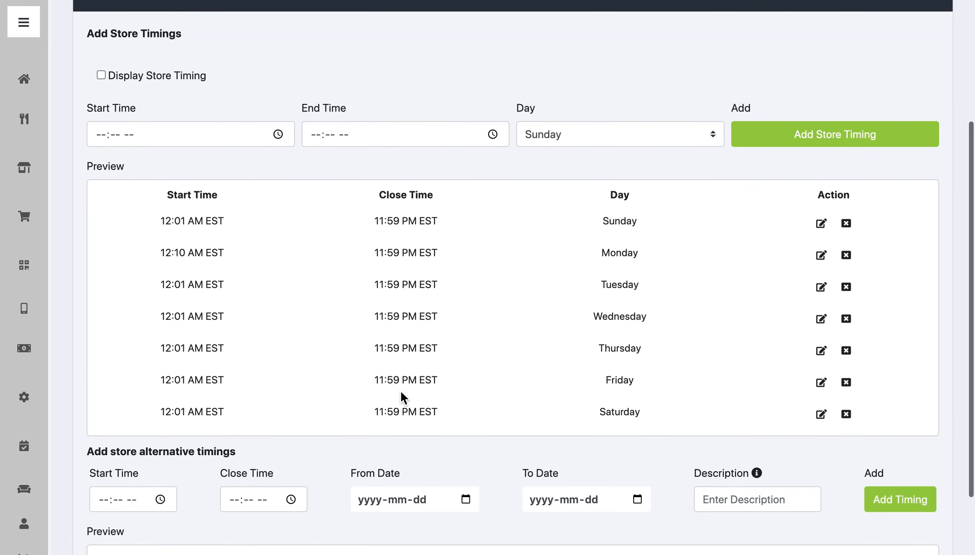
scroll(366, 392, "down", 2)
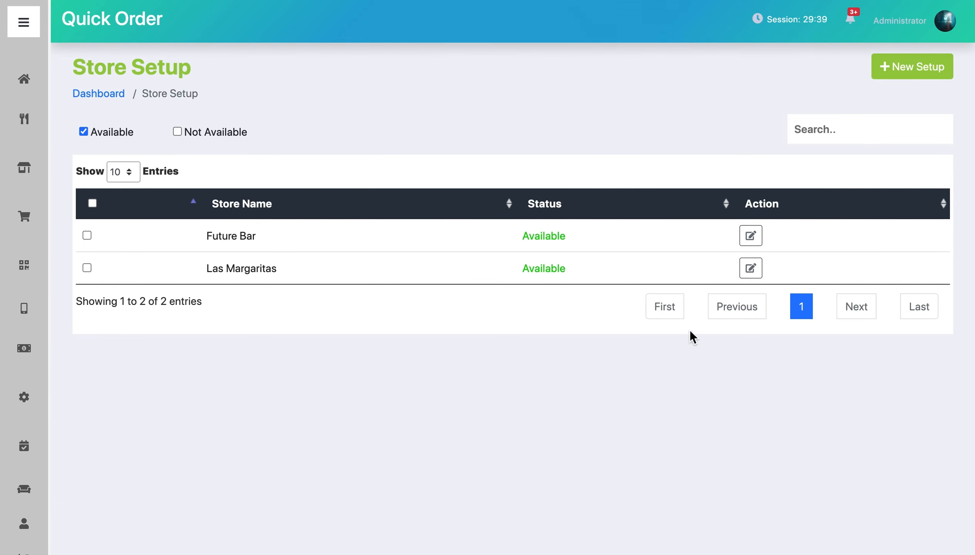
In Future Bar's menu assignment, choose Bar Menu with order type Take Out, channel Website and menu level 1.
left_click(750, 235)
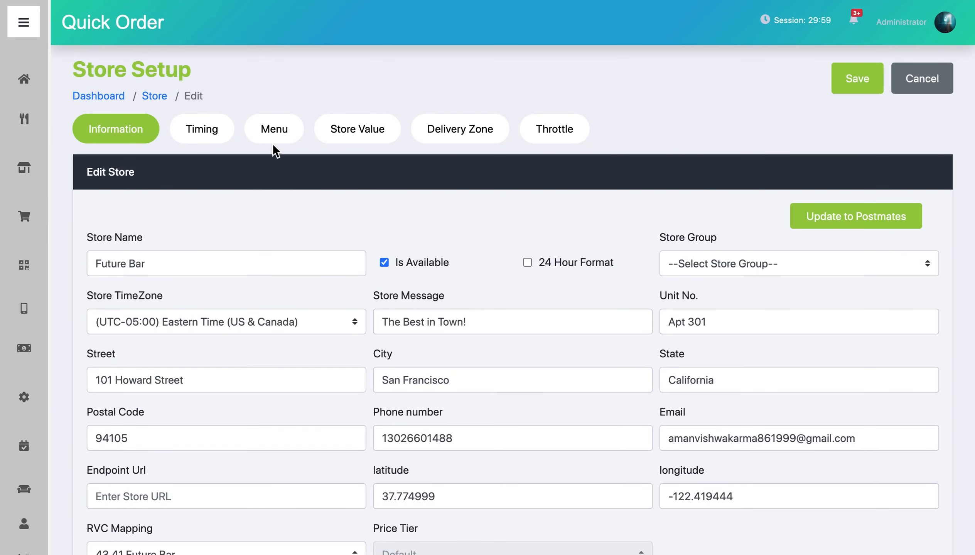
left_click(267, 133)
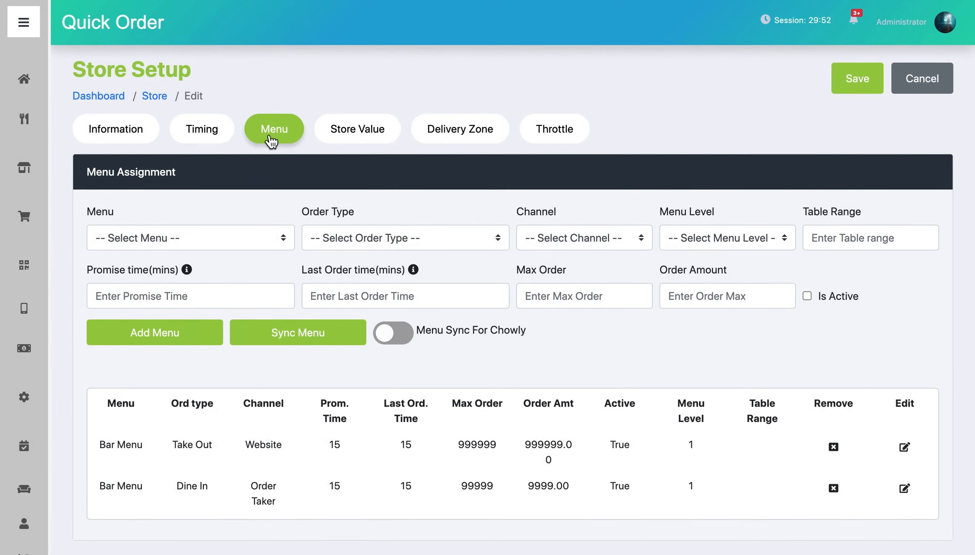
left_click(243, 230)
left_click(224, 269)
left_click(389, 234)
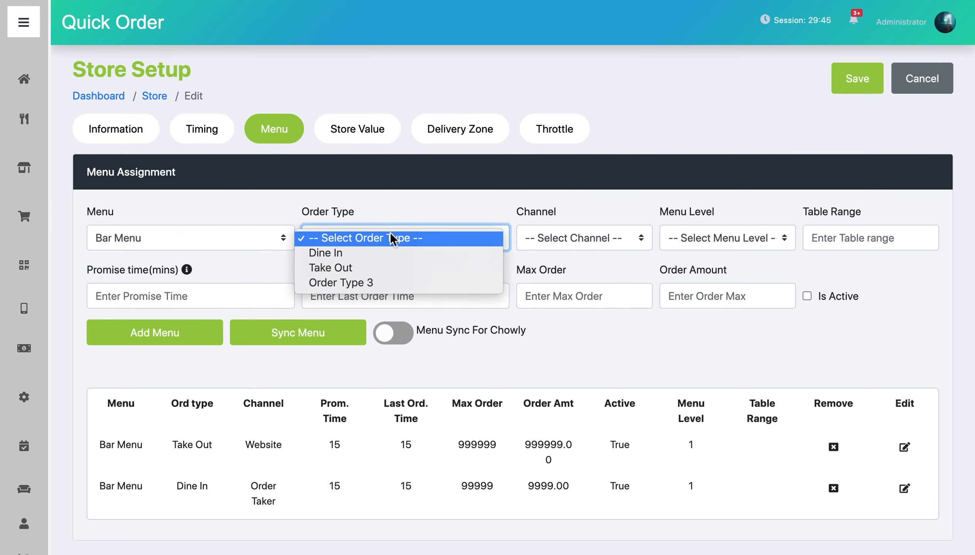
left_click(388, 270)
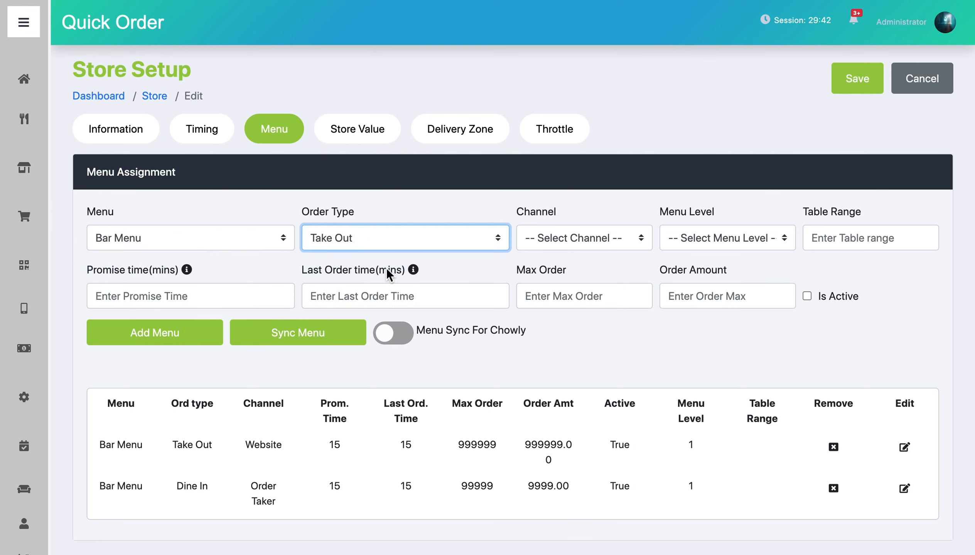
mouse_move(388, 270)
left_click(563, 239)
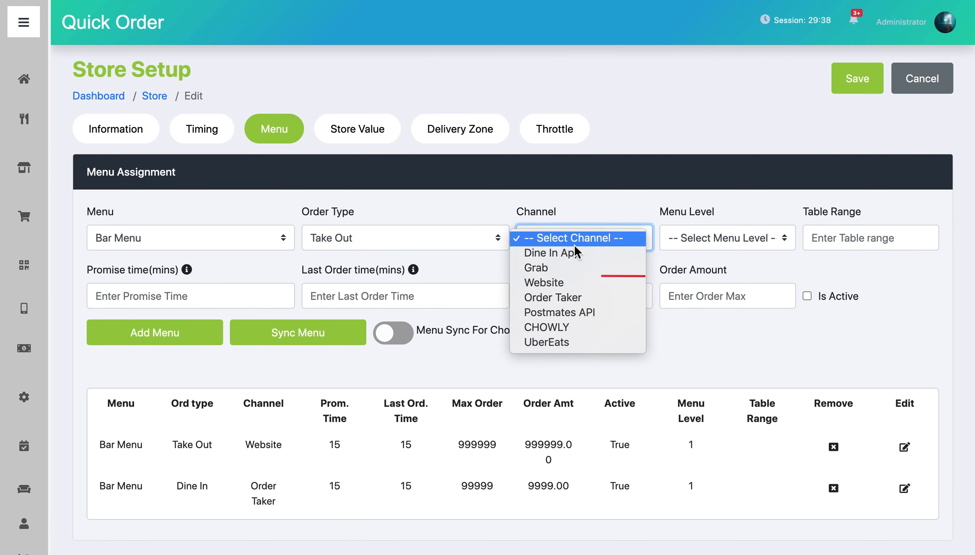
left_click(571, 281)
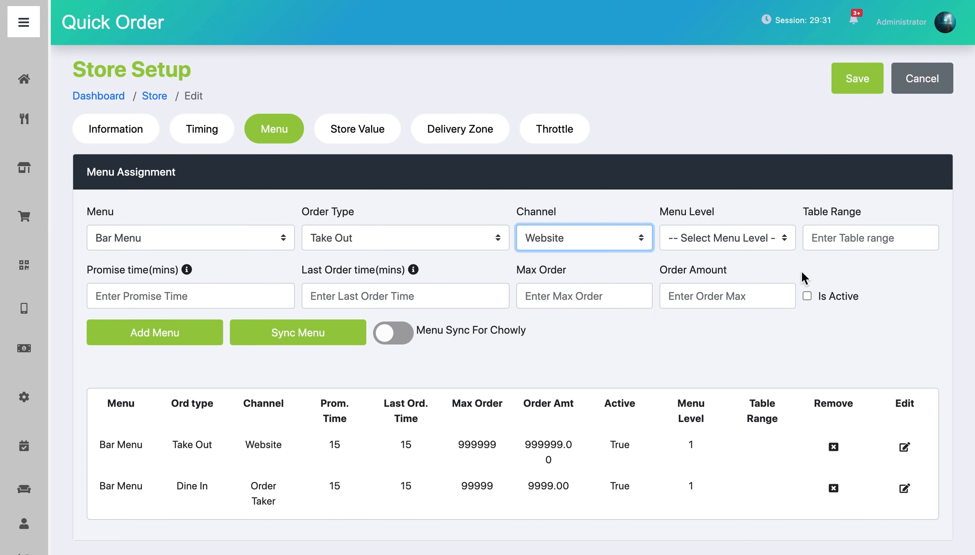
left_click(777, 243)
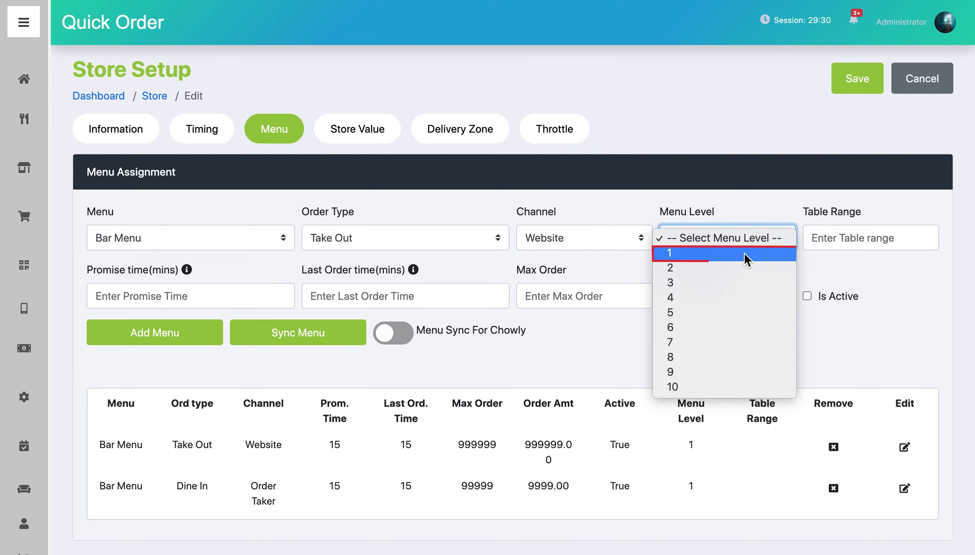
left_click(744, 253)
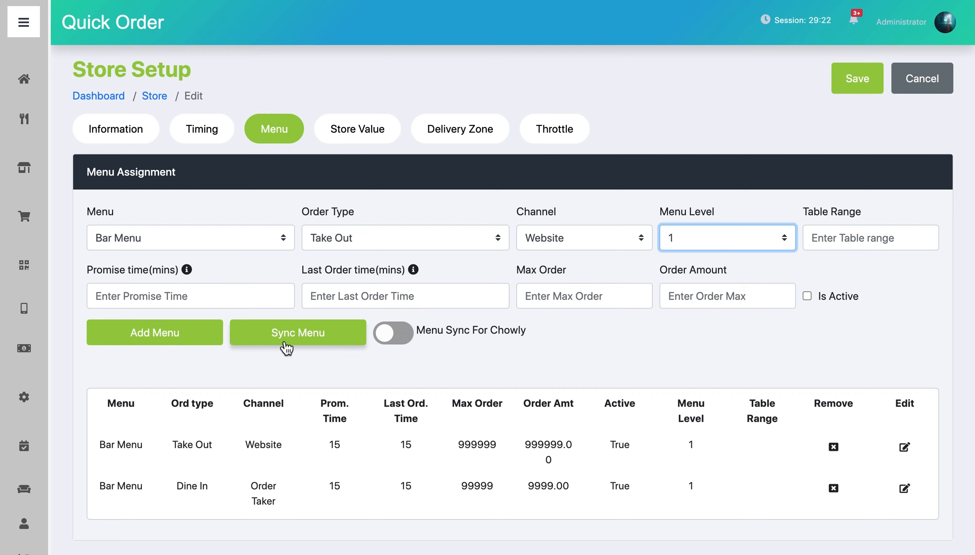
Set the menu assignment's promise time to 25 minutes and last order time to 30 minutes.
left_click(252, 304)
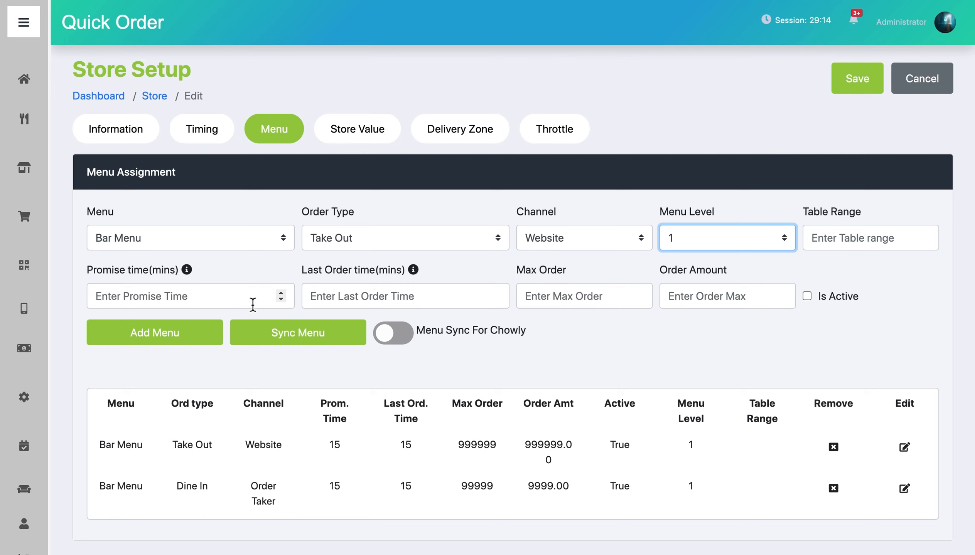
left_click(132, 298)
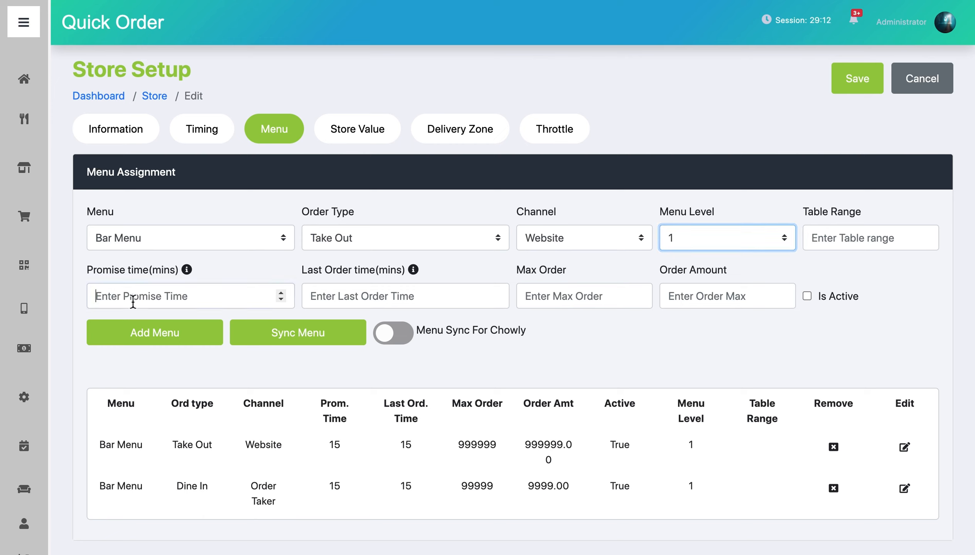
type("25")
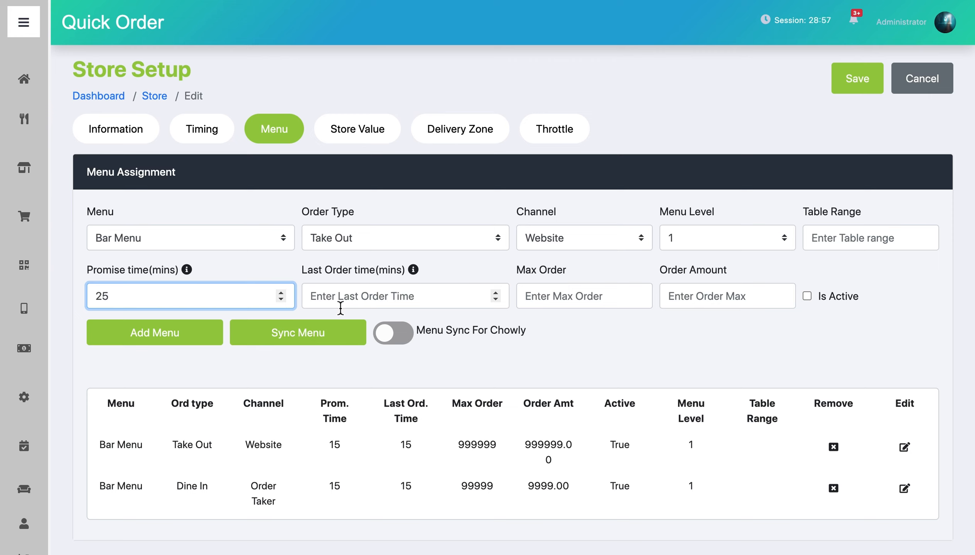
left_click(397, 305)
type("30")
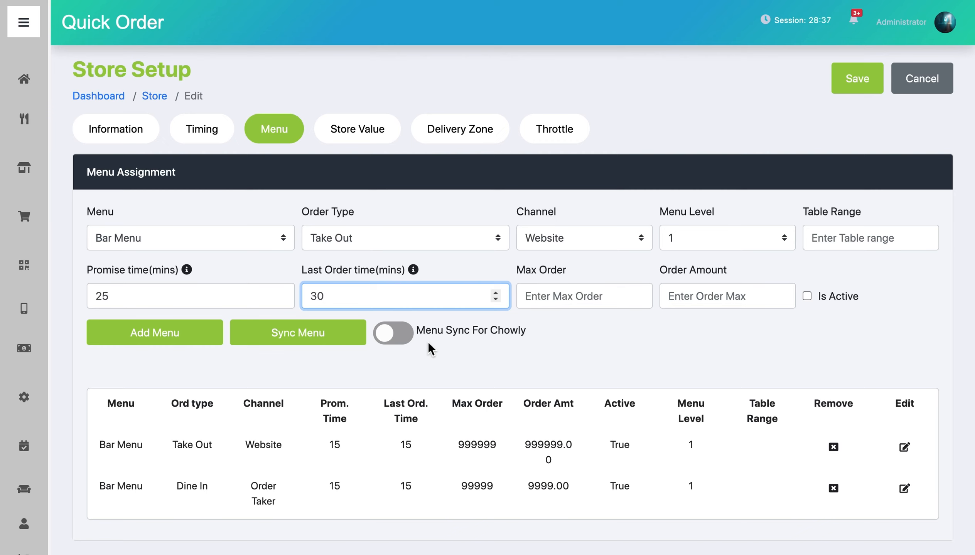
left_click(790, 293)
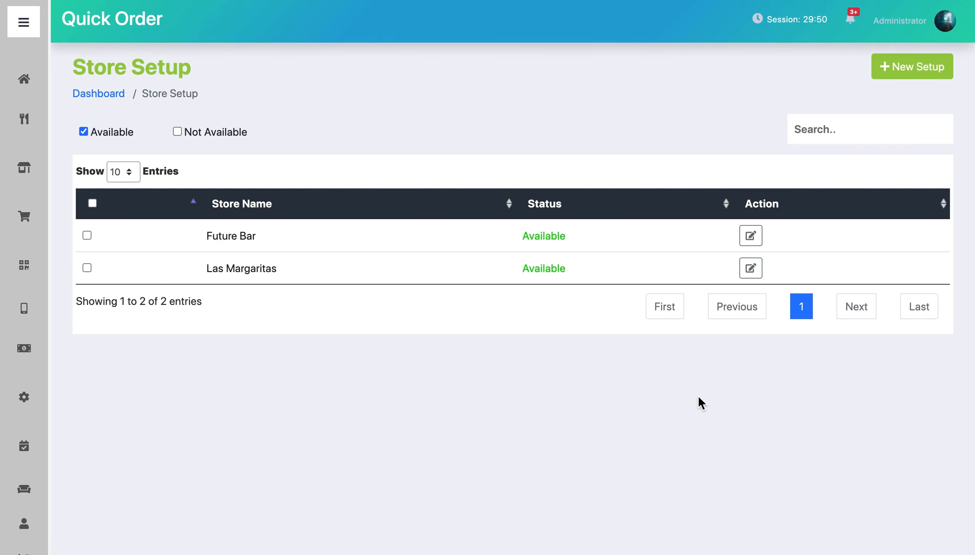
Draw a closed four-cornered delivery zone around Future Bar's marker at Civic Center on its delivery map.
left_click(751, 236)
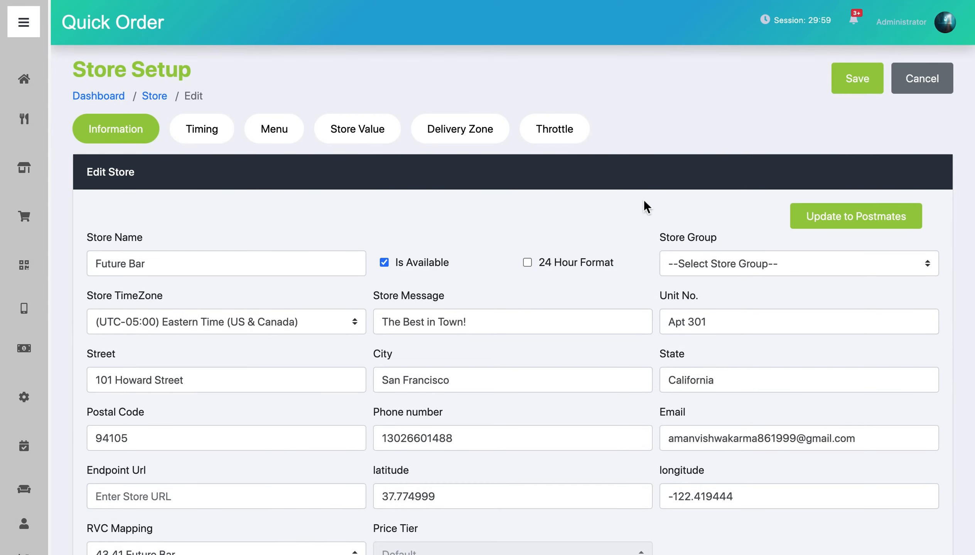
left_click(467, 126)
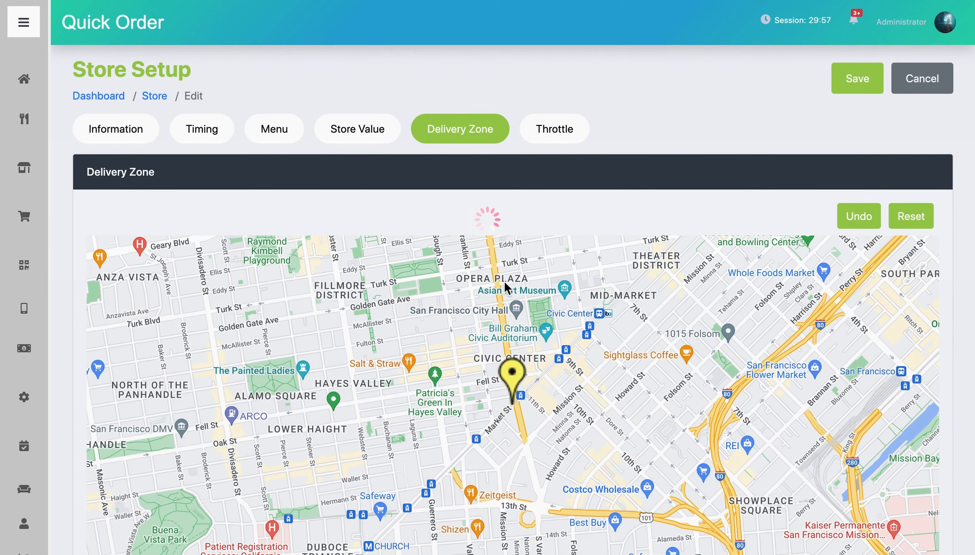
scroll(504, 300, "down", 1)
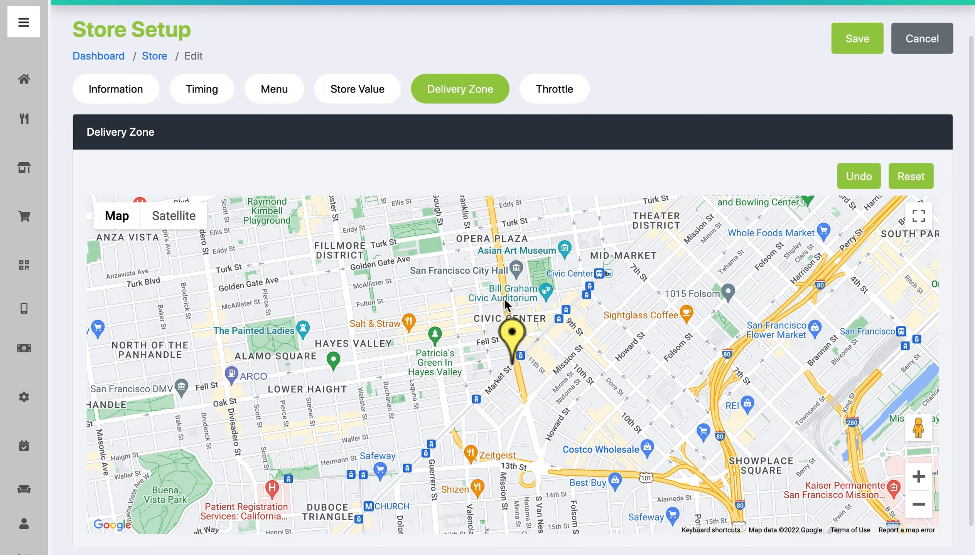
left_click(446, 322)
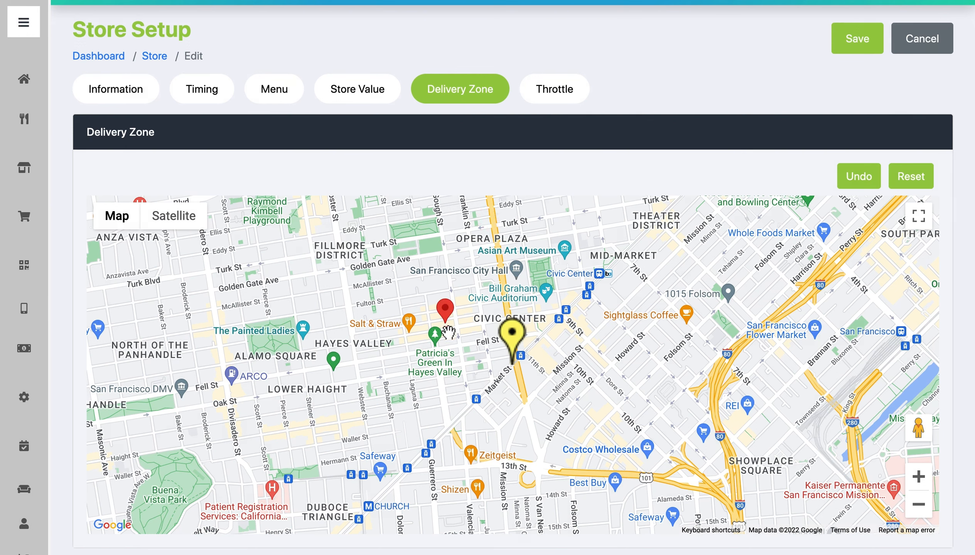
left_click(460, 420)
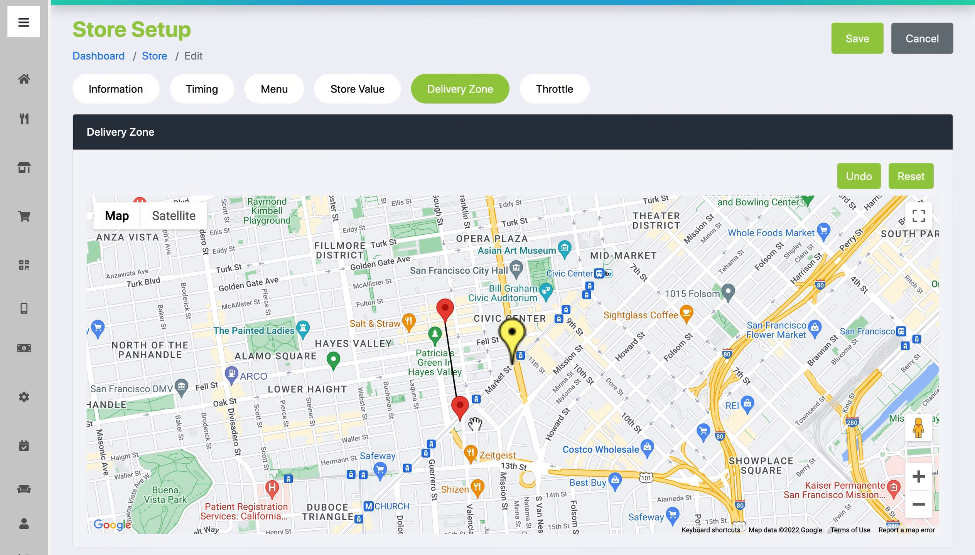
left_click(594, 392)
left_click(564, 295)
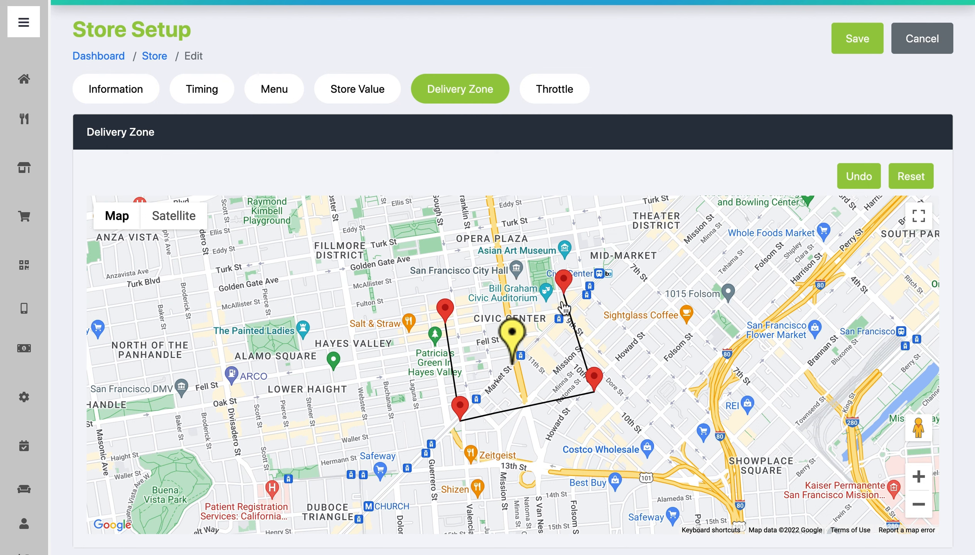
left_click(445, 320)
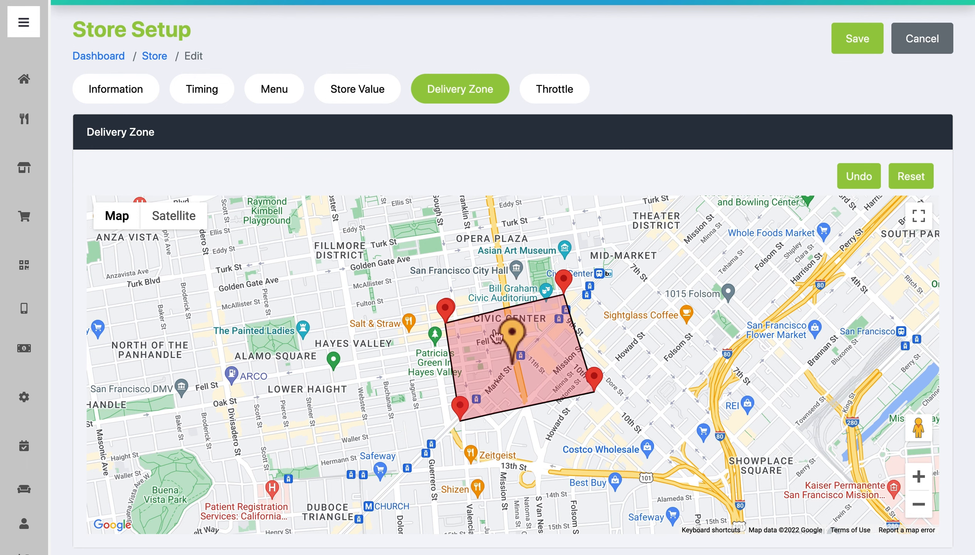
left_click(506, 373)
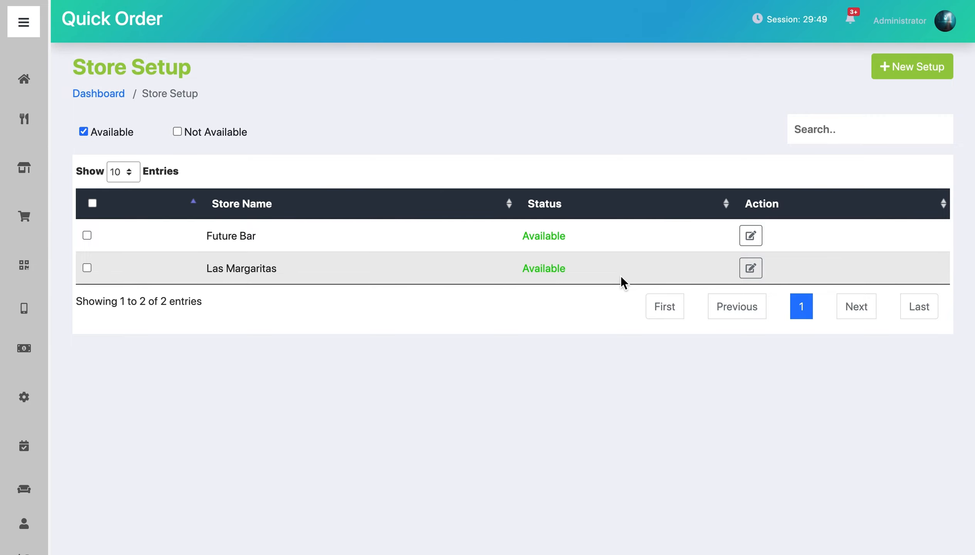
Open the Future Bar store's throttle settings and try the Delivery switch by turning it off and back on.
left_click(751, 236)
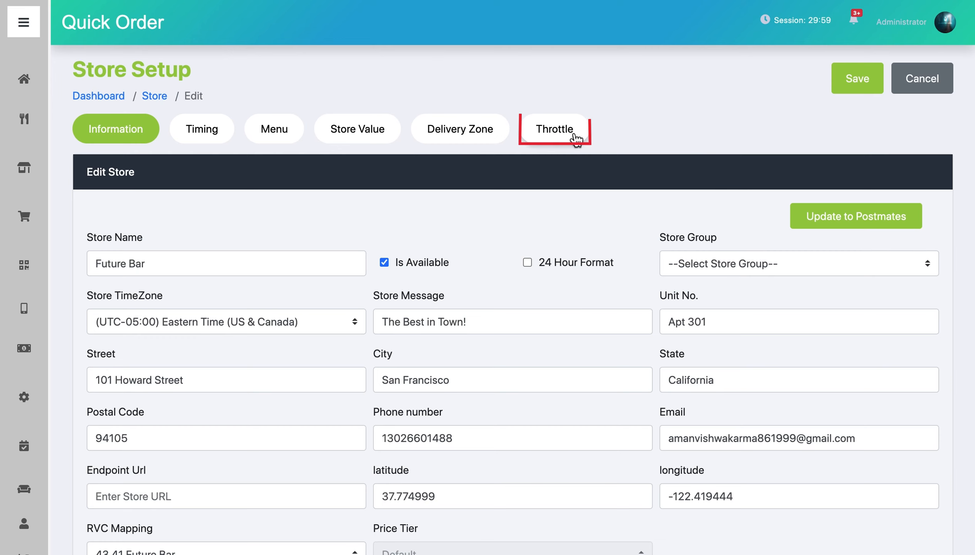
left_click(575, 137)
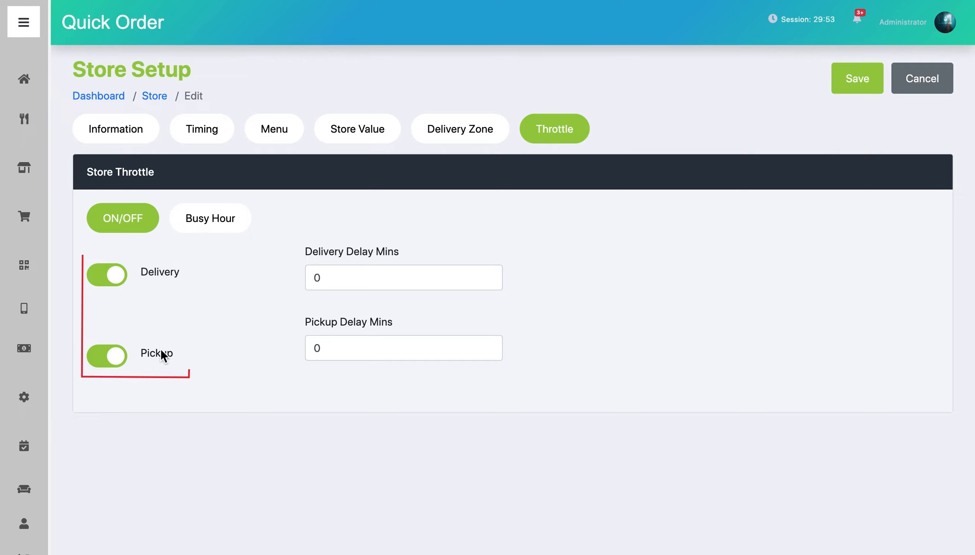
left_click(123, 284)
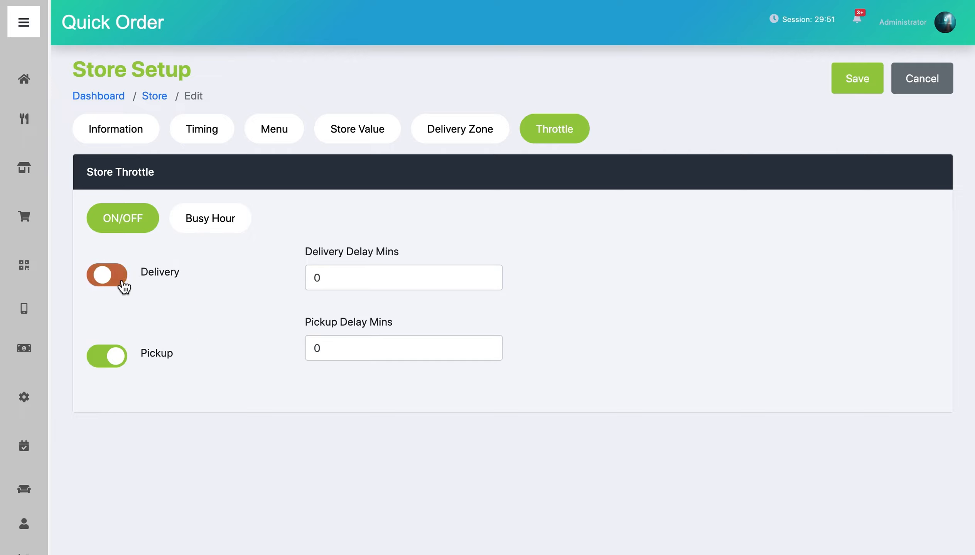
left_click(116, 285)
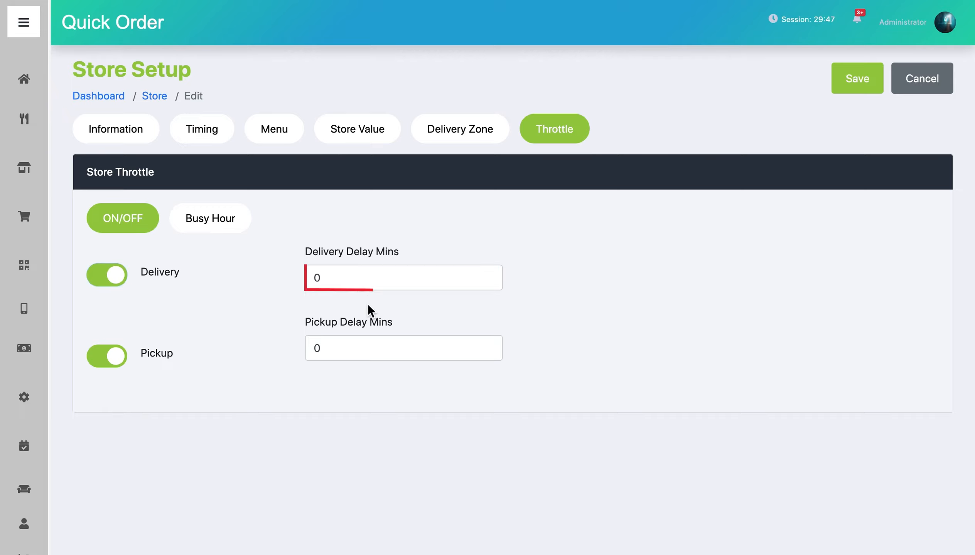
left_click(363, 277)
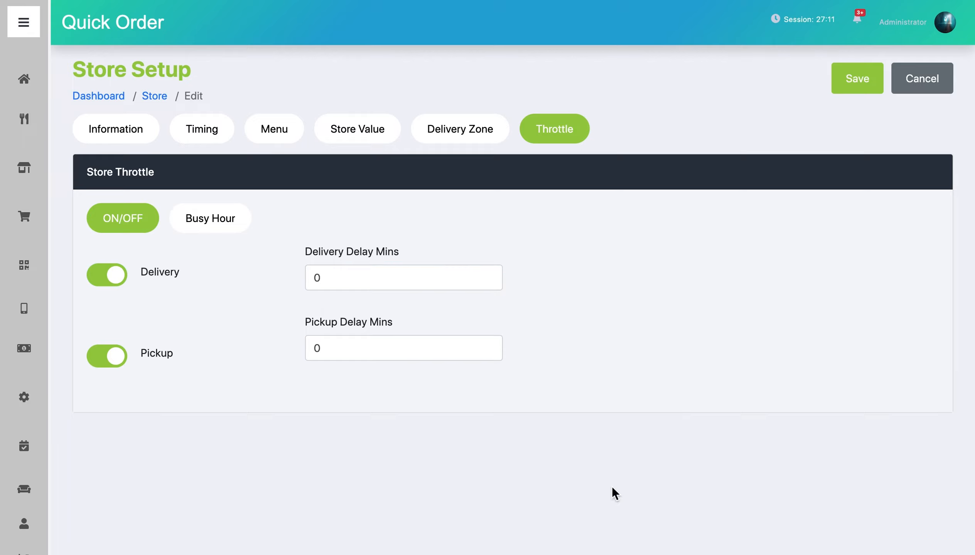
Open the store throttle's busy hour settings and review the snooze, day-wise throttle and Store Busy Hour options.
left_click(232, 222)
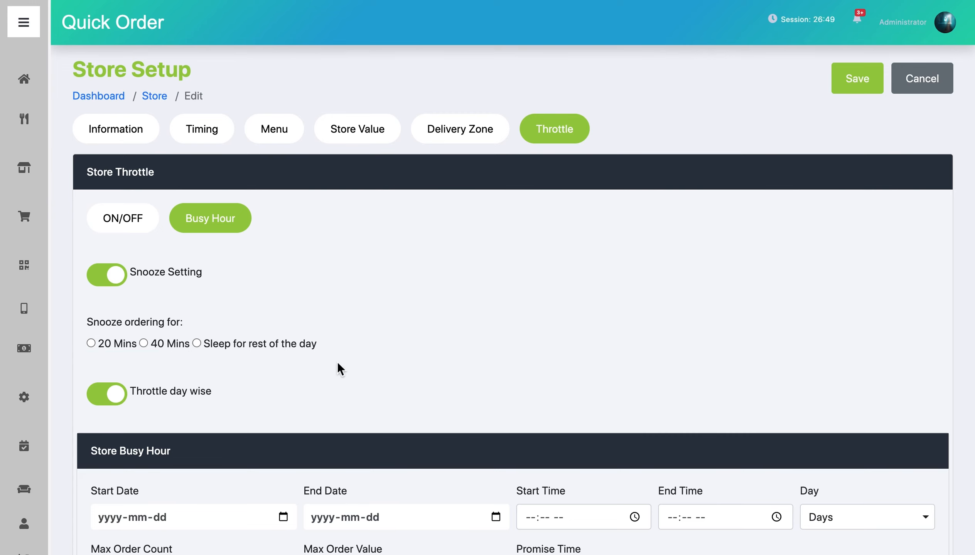
scroll(340, 323, "down", 2)
scroll(338, 316, "down", 3)
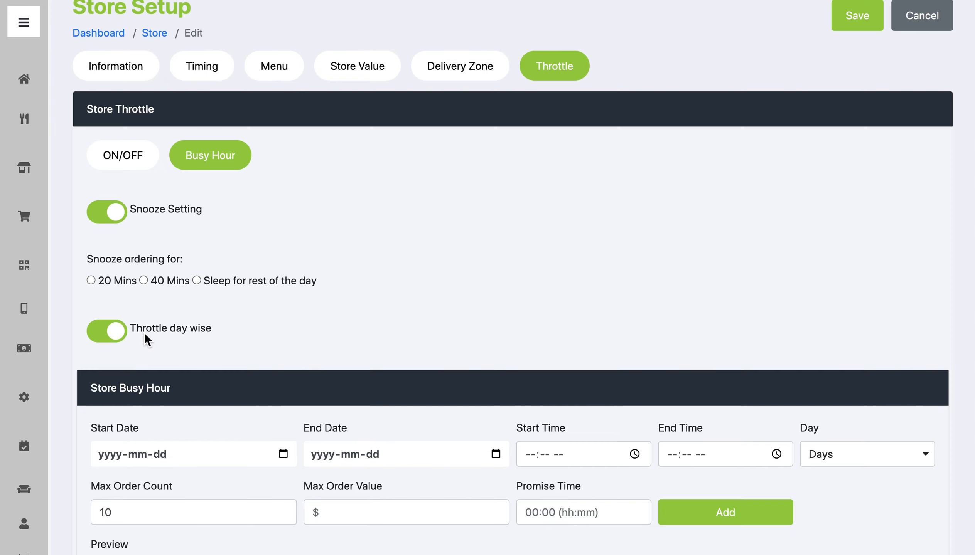
scroll(145, 336, "down", 5)
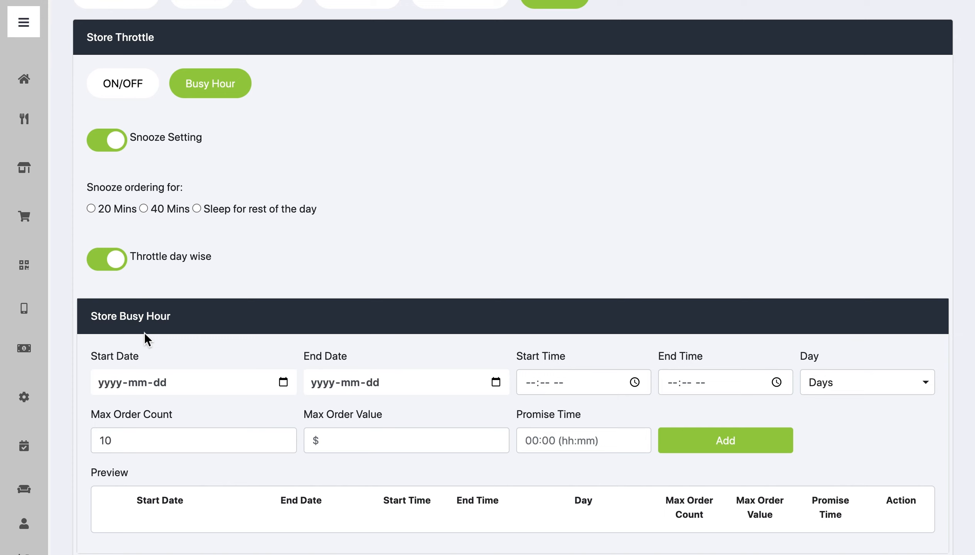
scroll(144, 331, "down", 3)
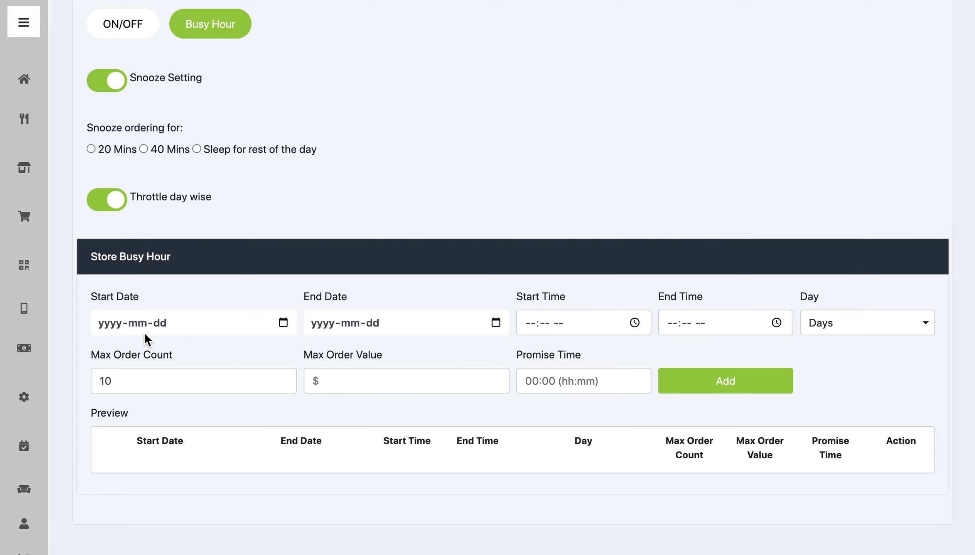
scroll(145, 334, "down", 1)
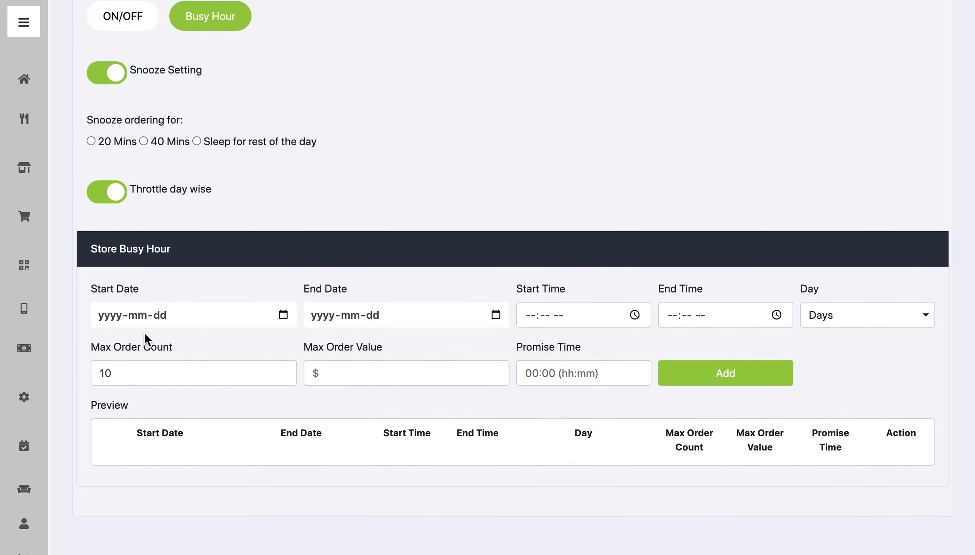